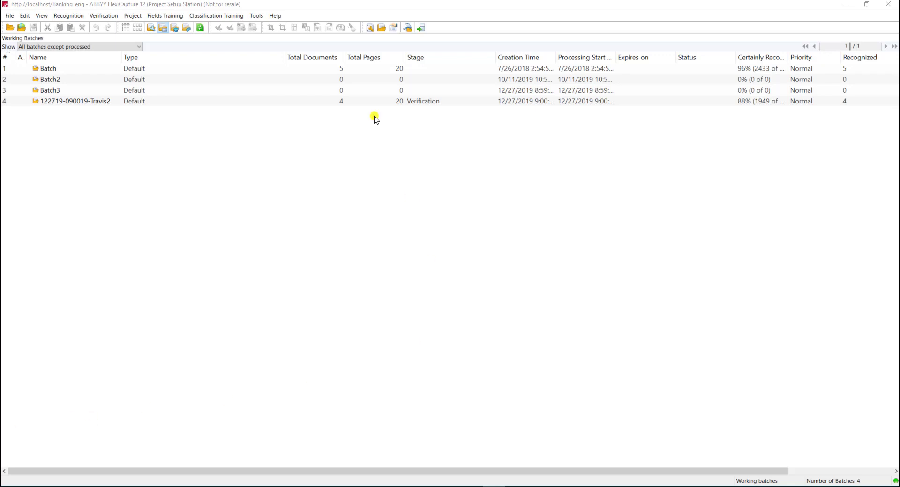
Step: Start a new batch type from Project > Batch Types, keeping default image processing options
left_click(132, 15)
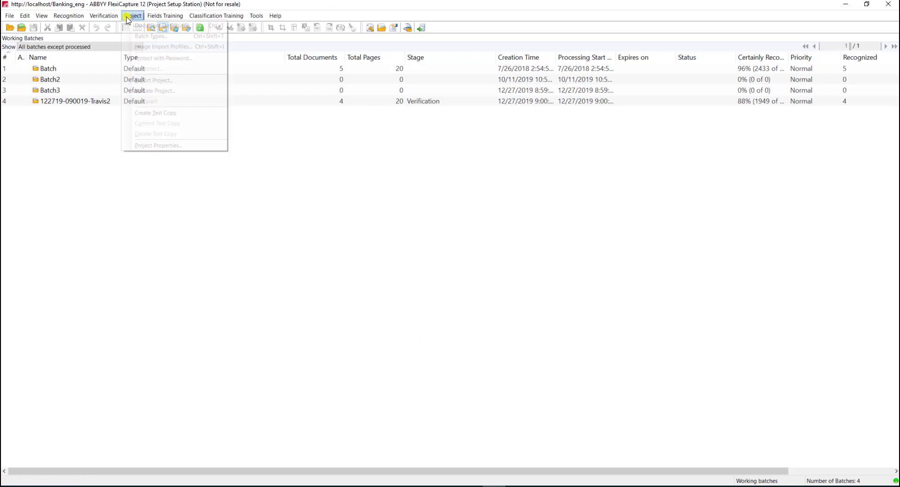
left_click(155, 36)
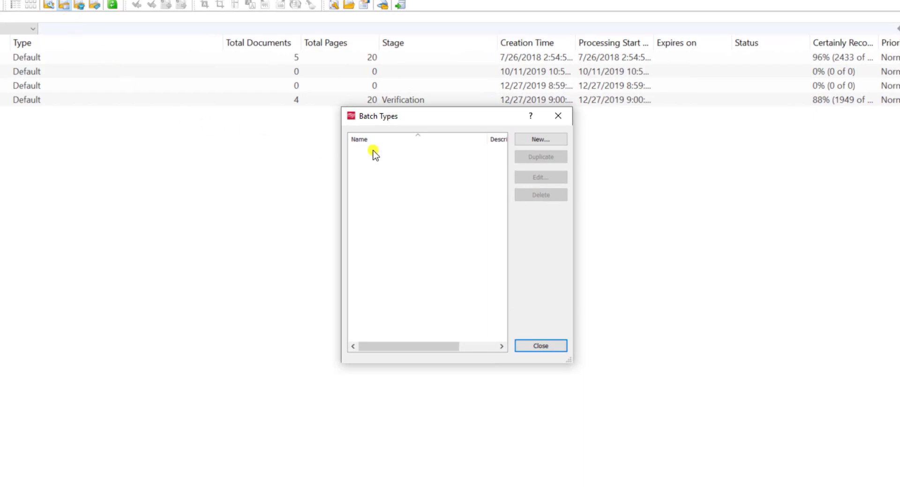
left_click(523, 140)
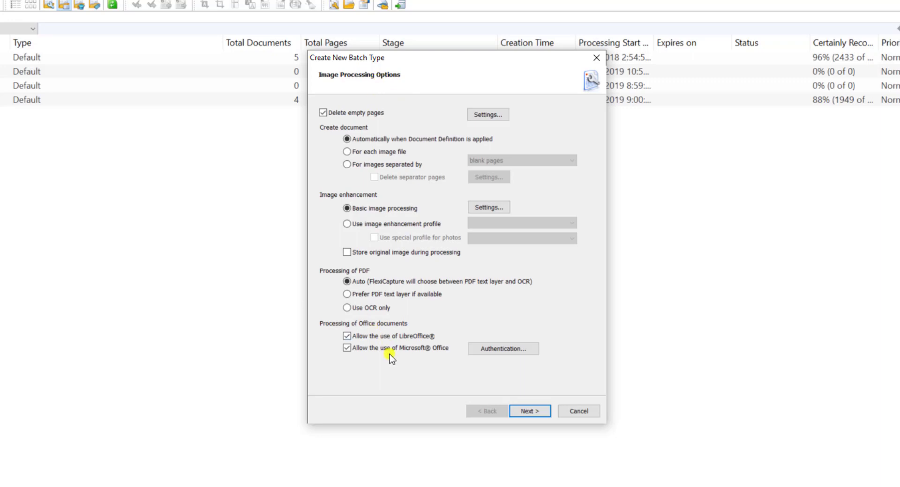
left_click(538, 411)
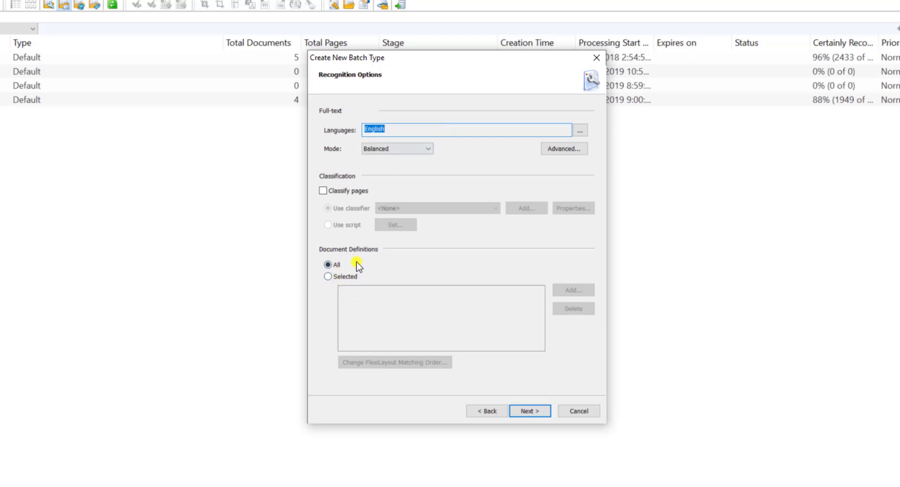
Step: Keep All document definitions and advance past the verification and export options to workflow settings
left_click(347, 277)
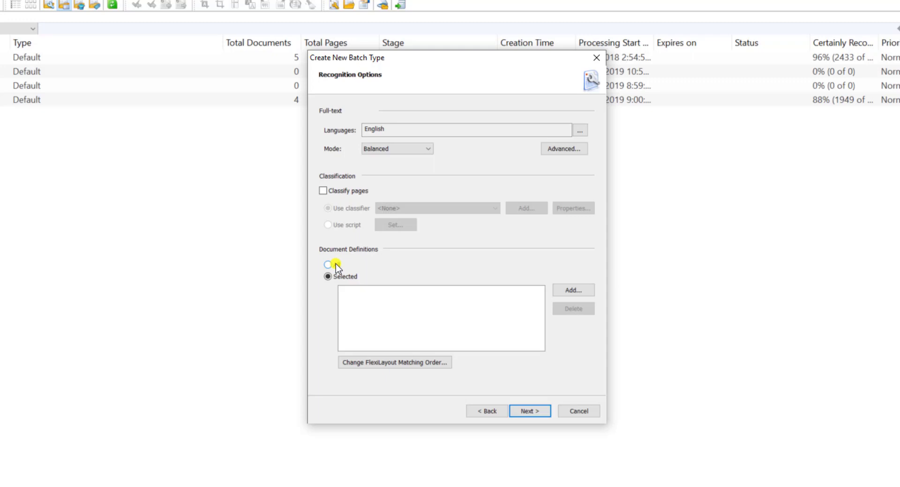
left_click(336, 264)
left_click(540, 416)
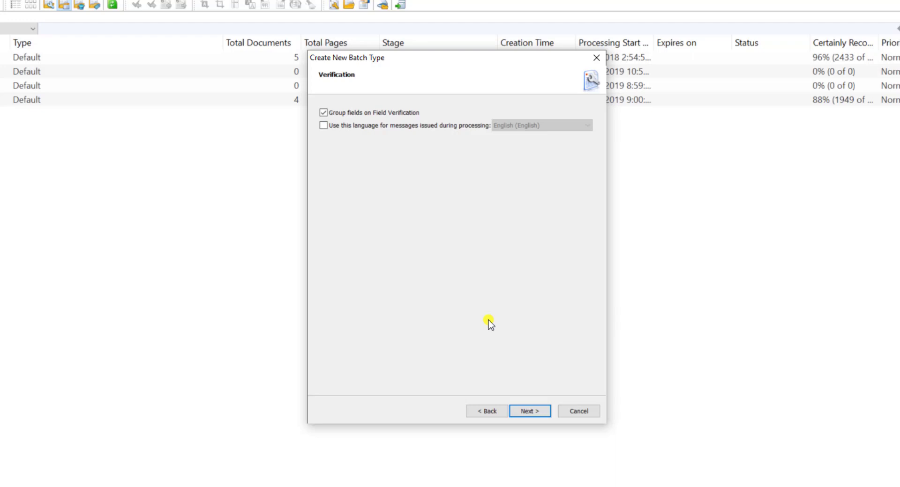
left_click(530, 412)
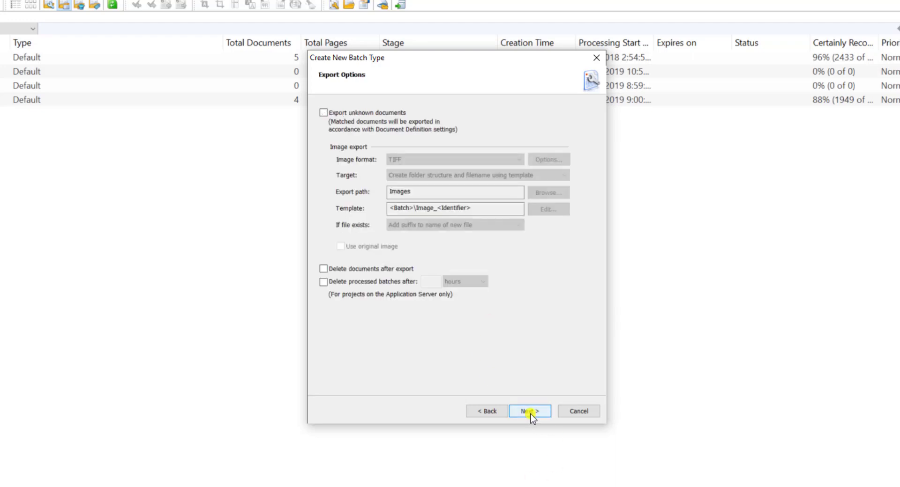
left_click(530, 413)
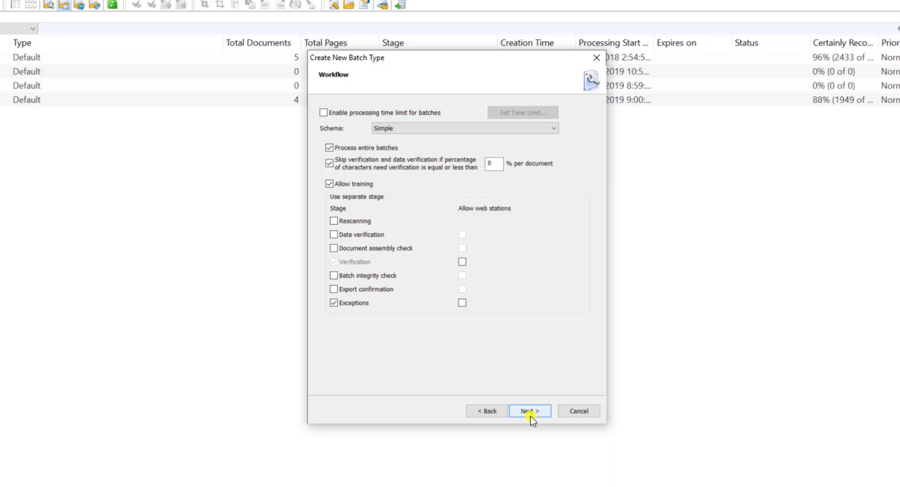
Step: Name the batch type 'My Batch Type' and keep Normal as its default batch priority
left_click(530, 412)
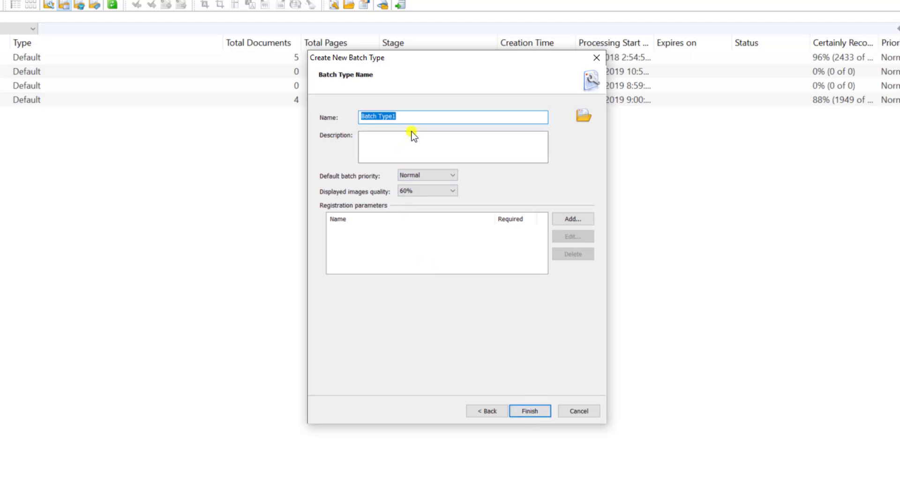
type("My Ba")
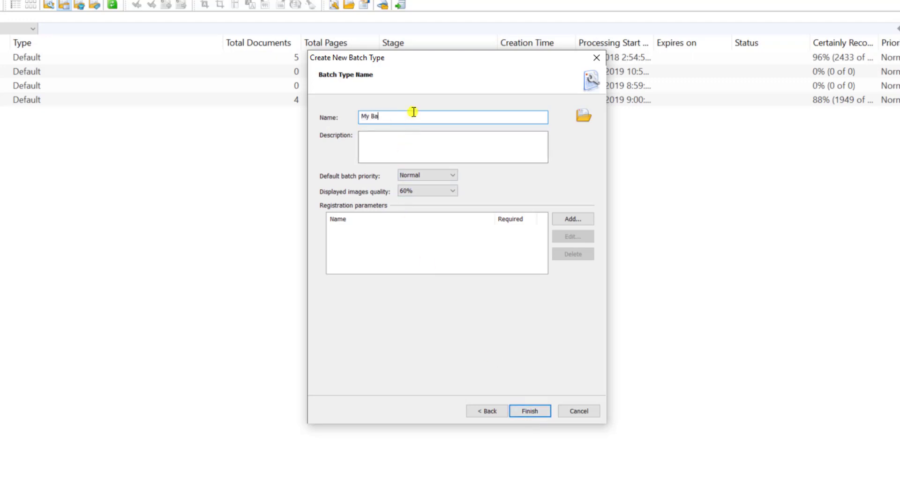
type("tch Type")
left_click(422, 174)
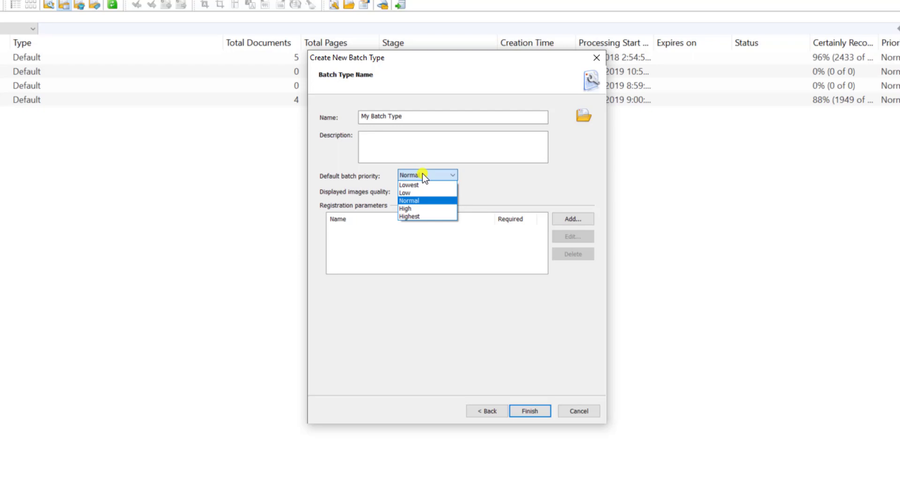
left_click(423, 174)
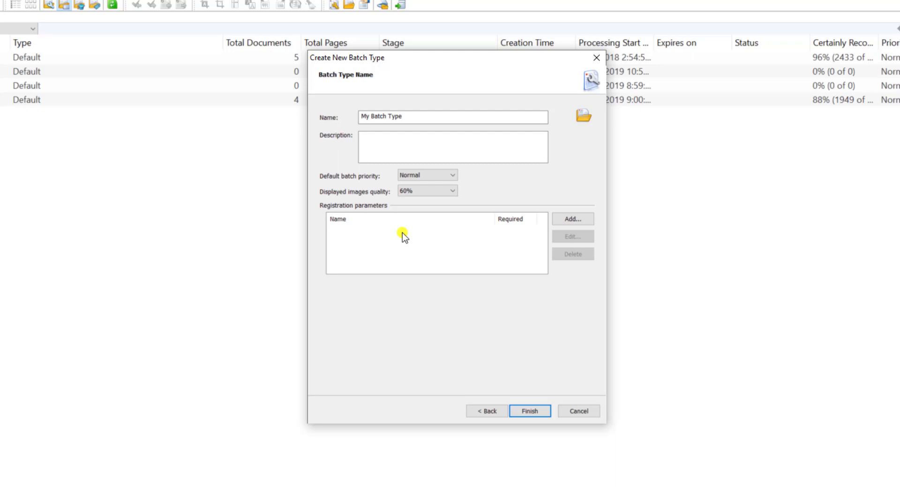
Step: Finish creating My Batch Type, close the Batch Types list, and maximize the Scanning station page
left_click(529, 411)
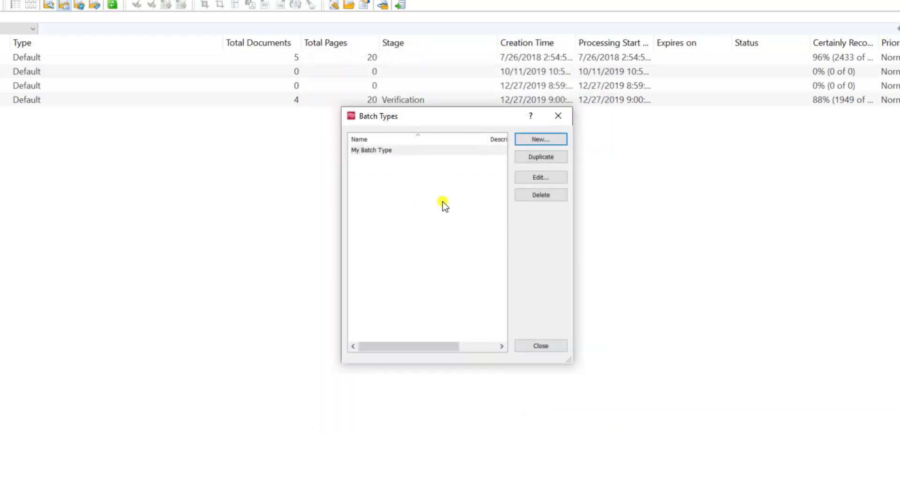
left_click(423, 165)
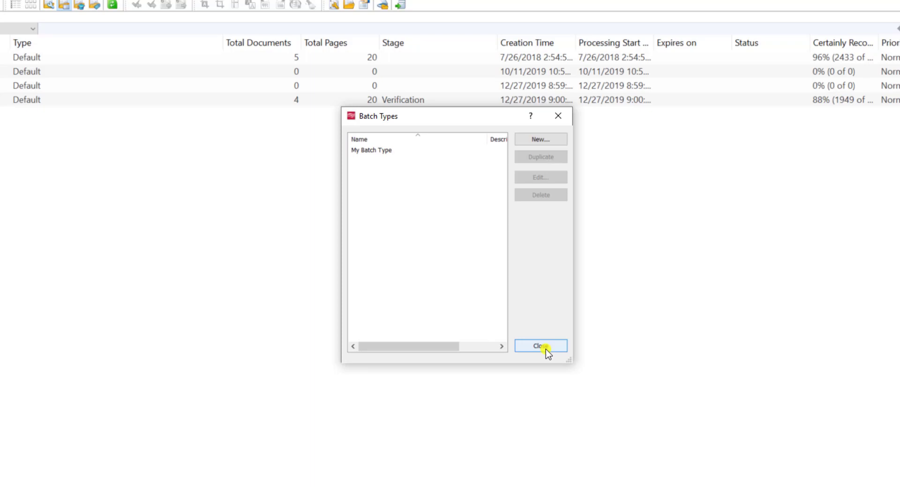
left_click(546, 350)
double_click(489, 101)
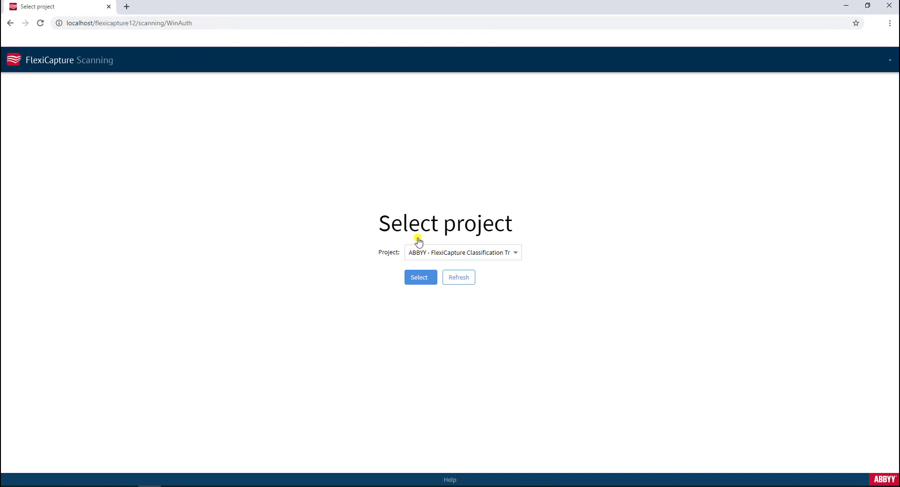
Step: Choose the Banking_eng project in FlexiCapture Scanning
left_click(438, 252)
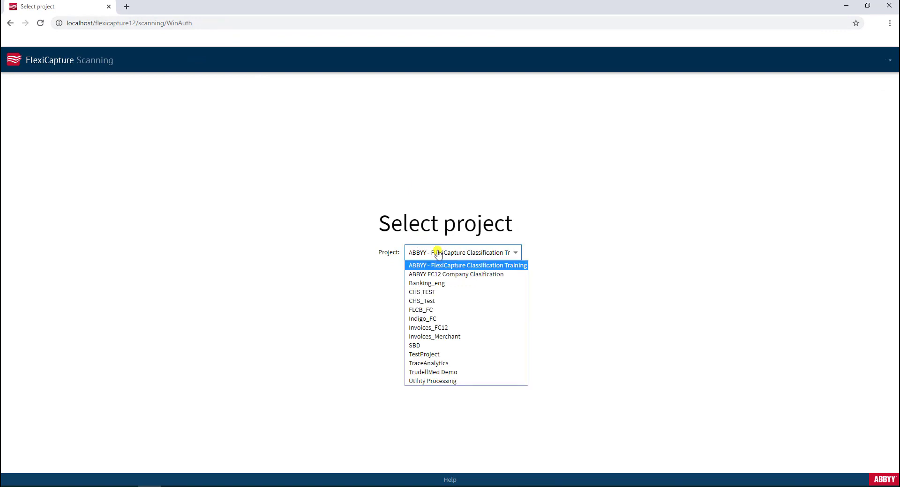
left_click(436, 283)
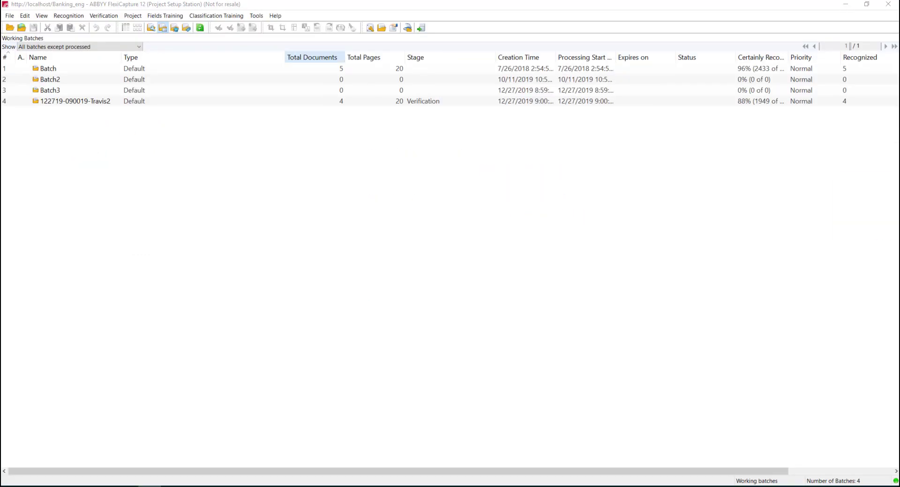
left_click(133, 16)
left_click(148, 47)
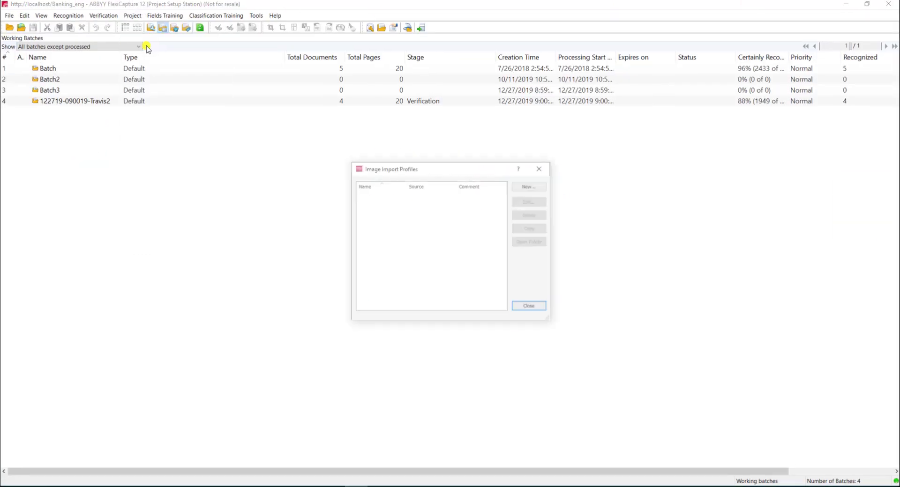
left_click(529, 187)
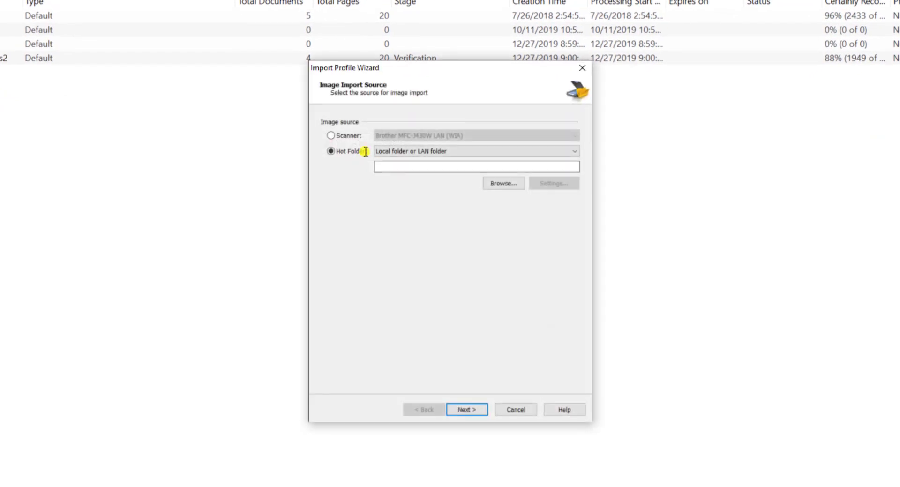
left_click(417, 168)
type("C:\\")
left_click(467, 410)
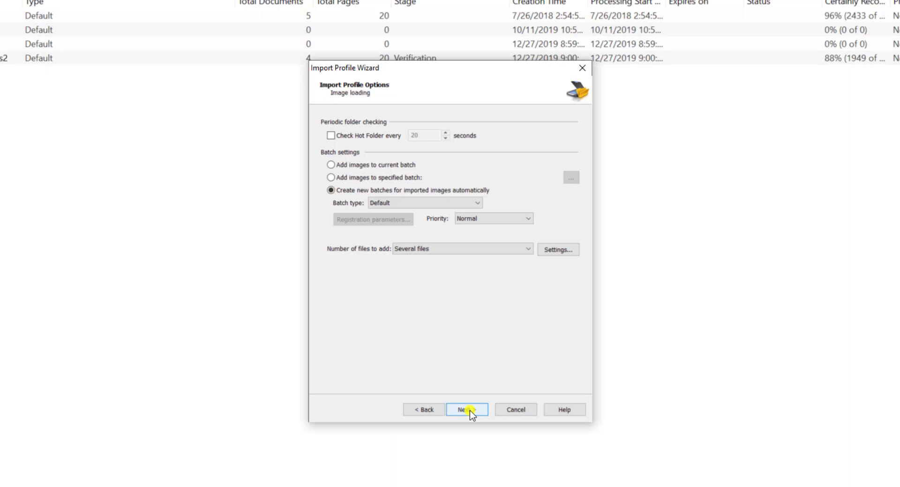
left_click(432, 203)
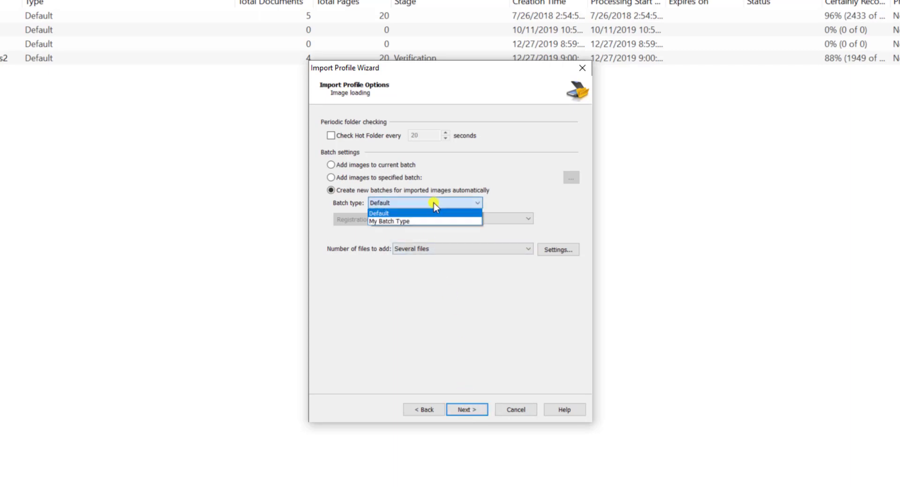
left_click(432, 221)
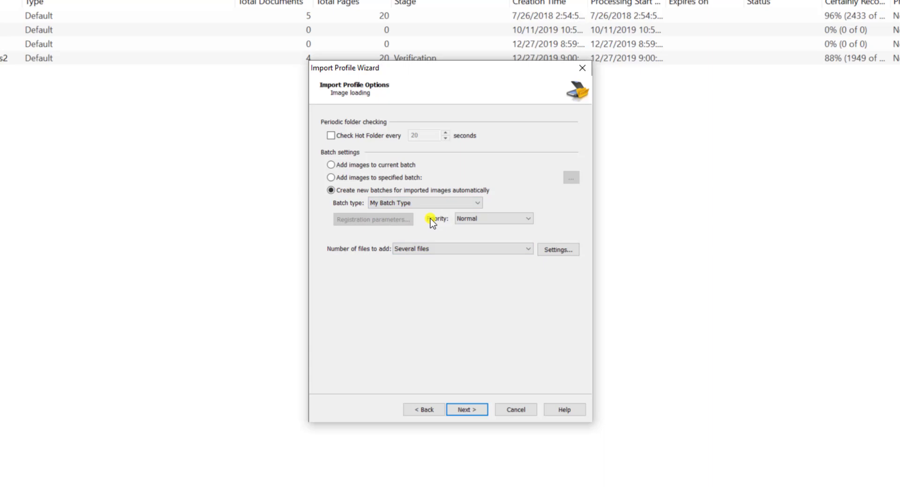
left_click(517, 409)
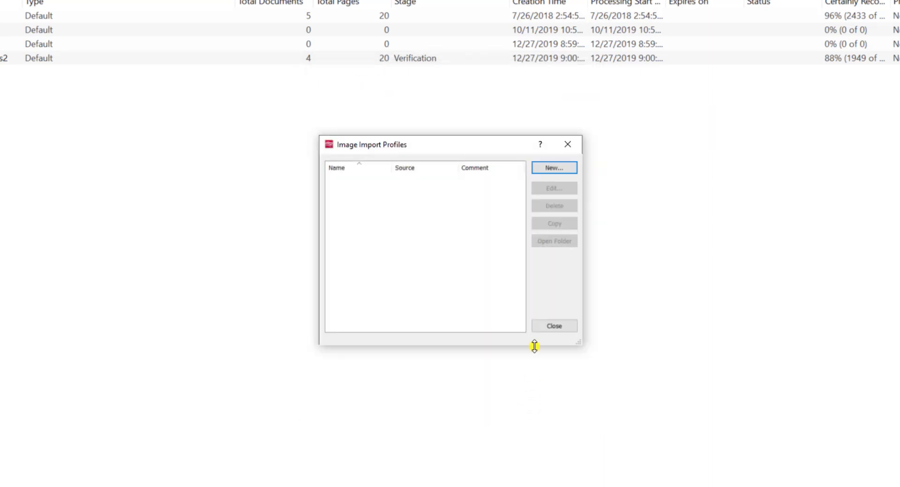
left_click(565, 326)
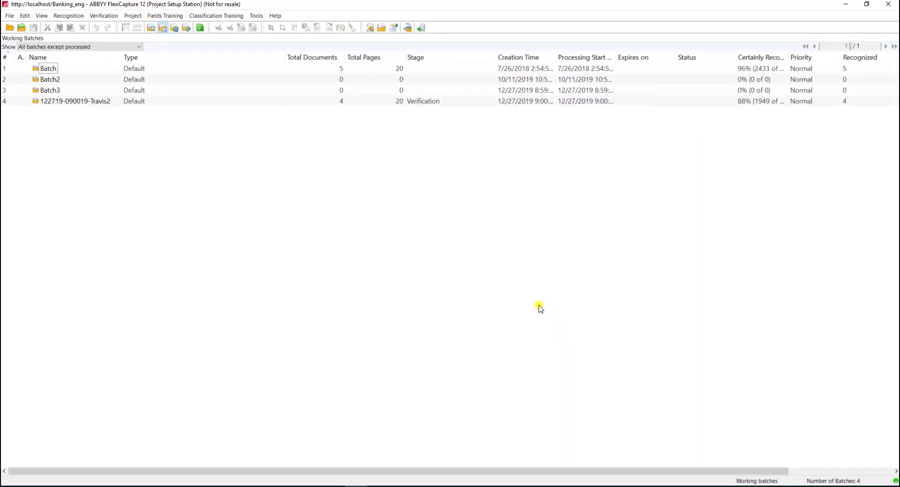
Step: Reopen the project's Batch Types list from the Project menu
left_click(131, 17)
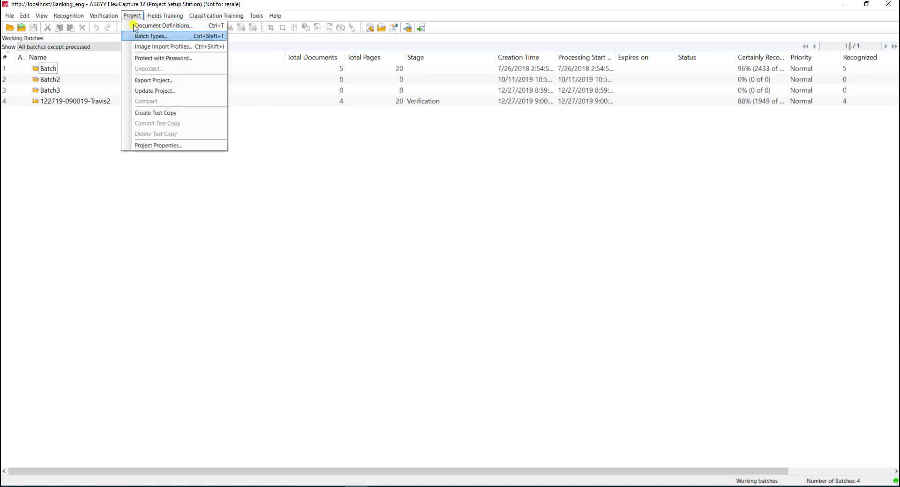
left_click(140, 36)
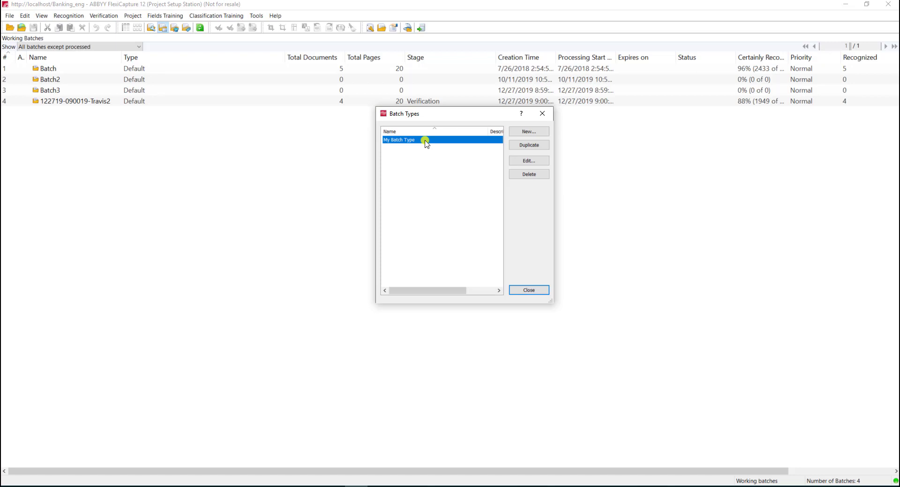
Step: Open My Batch Type's properties and review its tabs from Image Processing through Export
double_click(425, 140)
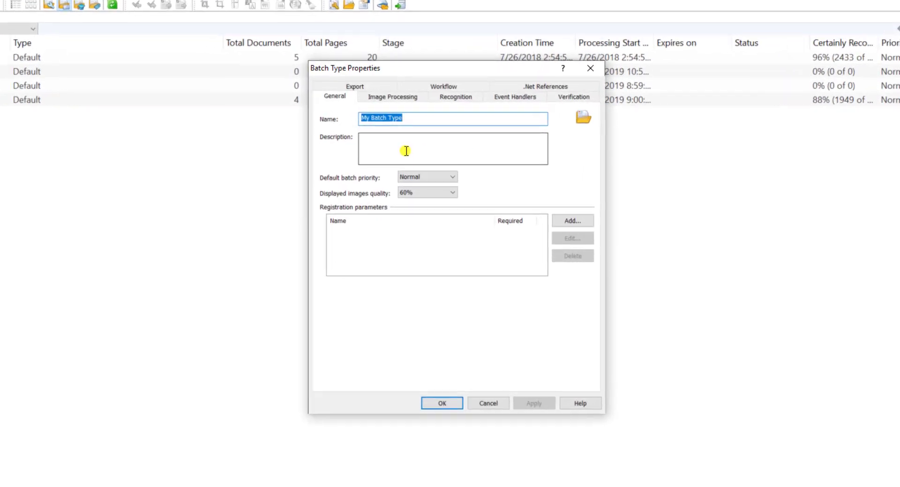
left_click(375, 97)
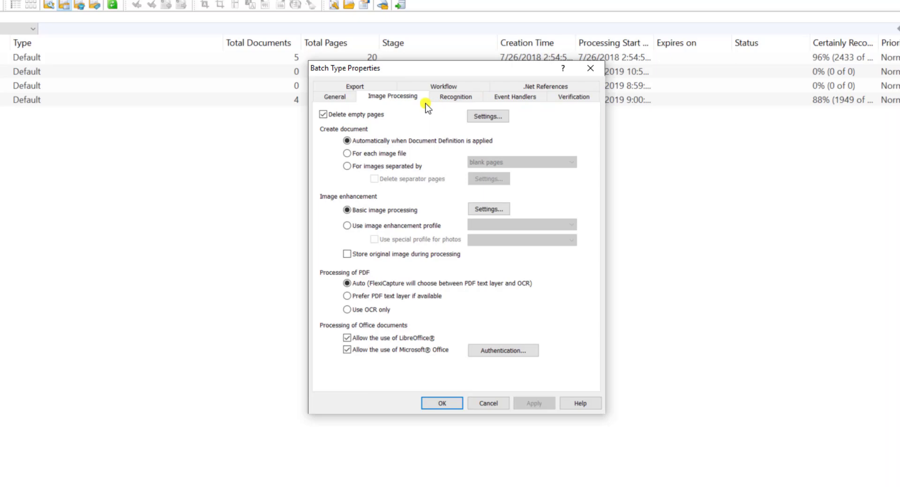
left_click(454, 98)
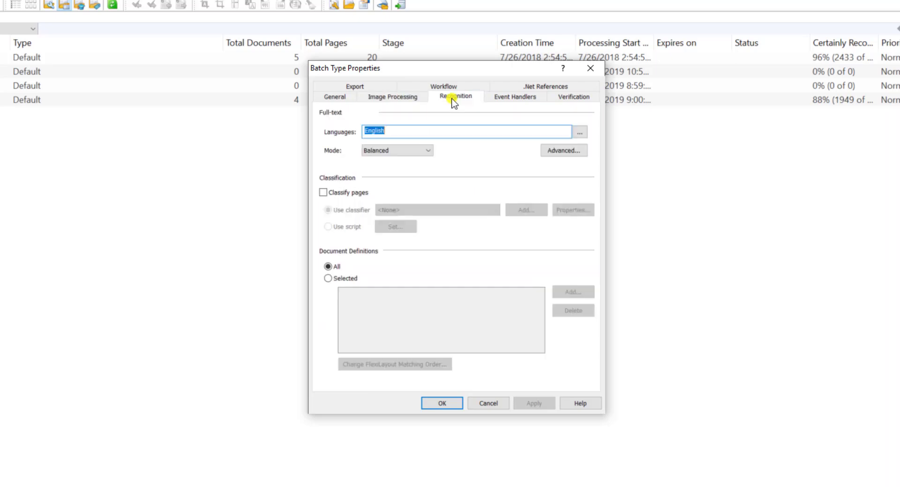
left_click(514, 99)
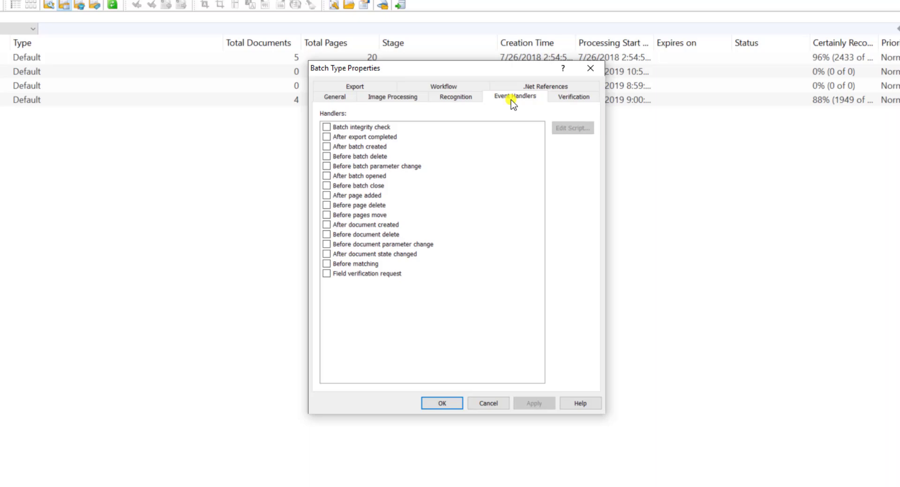
left_click(572, 96)
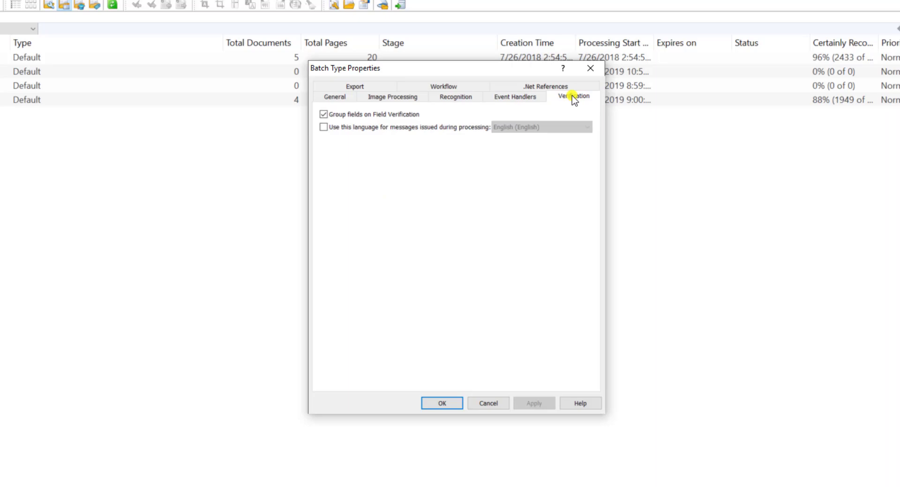
left_click(566, 86)
left_click(471, 97)
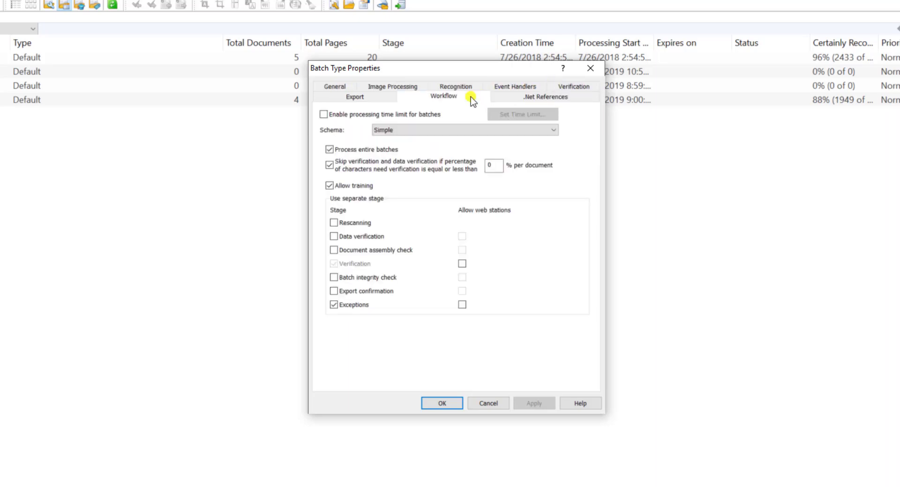
left_click(370, 96)
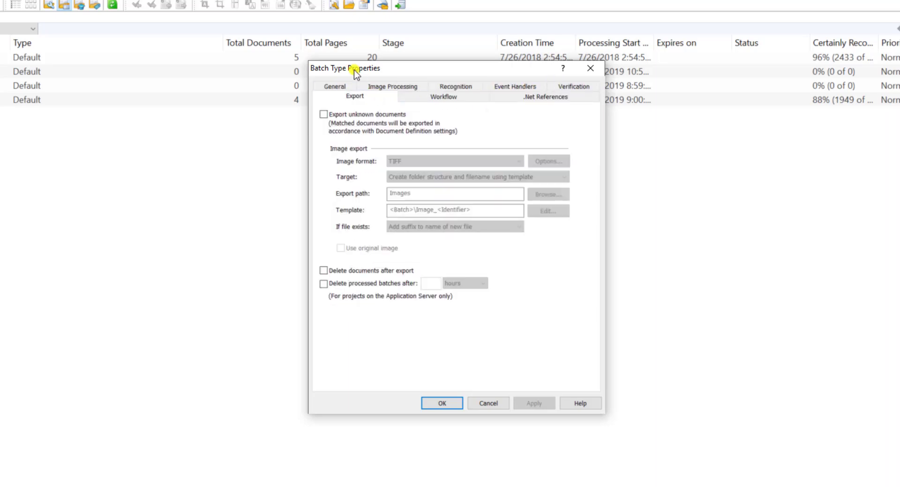
Step: Move the My Batch Type properties window lower right to uncover the batch types list
left_click_drag(355, 71, 533, 88)
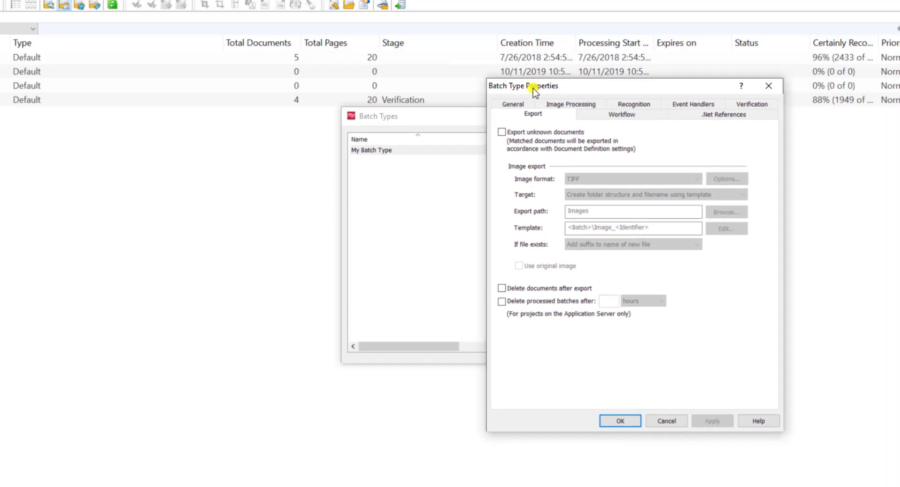